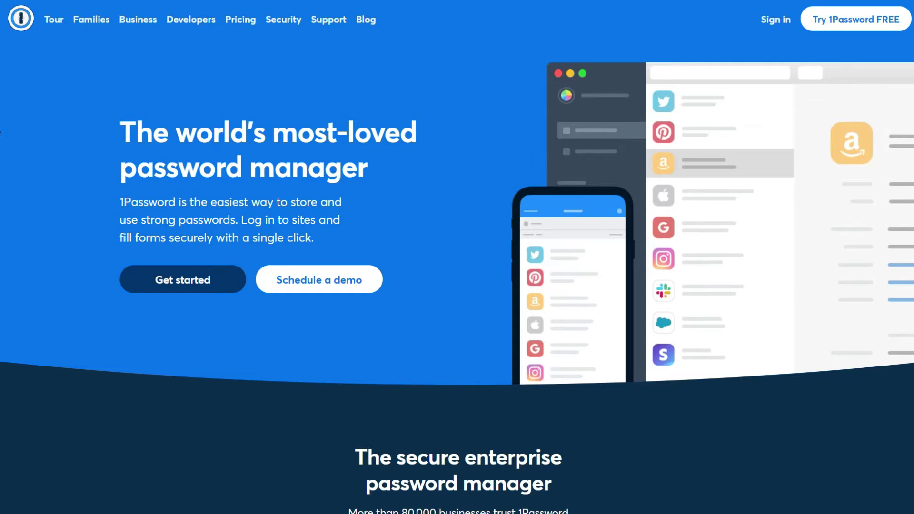
Step: Scroll the 1Password homepage from the hero section down to the footer links
scroll(457, 275, down, 5)
scroll(457, 275, down, 4)
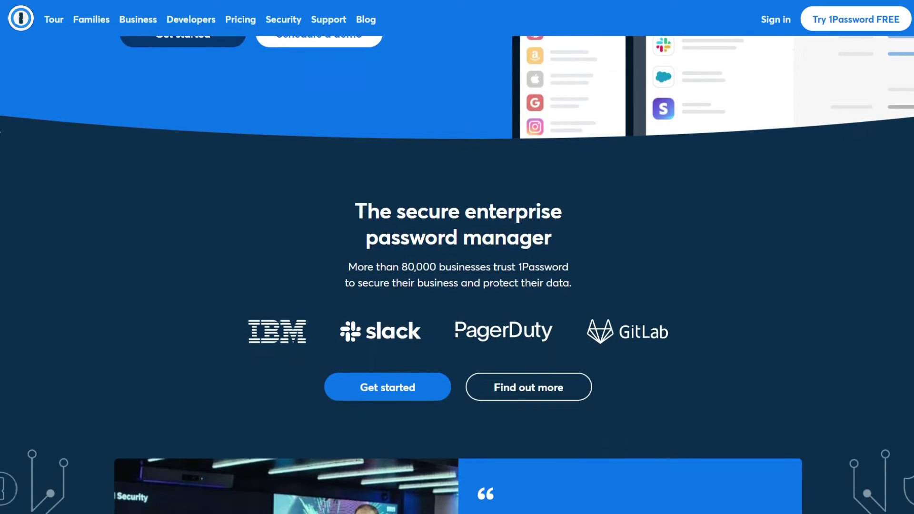
scroll(457, 275, down, 6)
scroll(457, 275, down, 6)
scroll(457, 274, down, 5)
scroll(457, 275, down, 5)
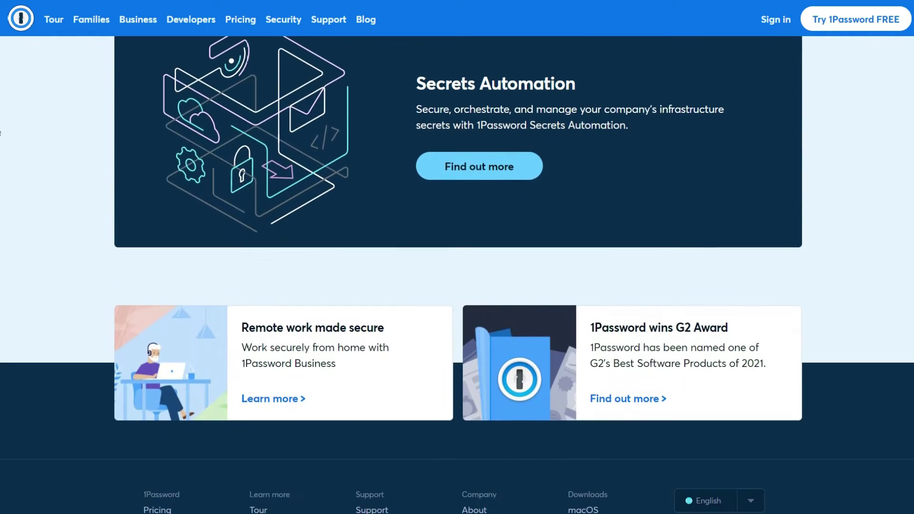
scroll(457, 275, down, 2)
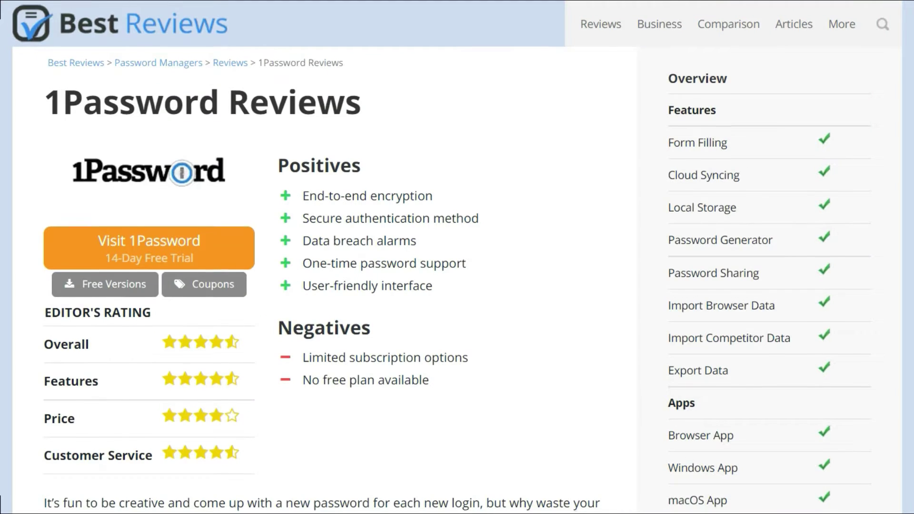
Step: Scroll the Best Reviews 1Password review past Features to the Supported Items and Data Types checklist
scroll(457, 257, down, 2)
scroll(457, 257, down, 5)
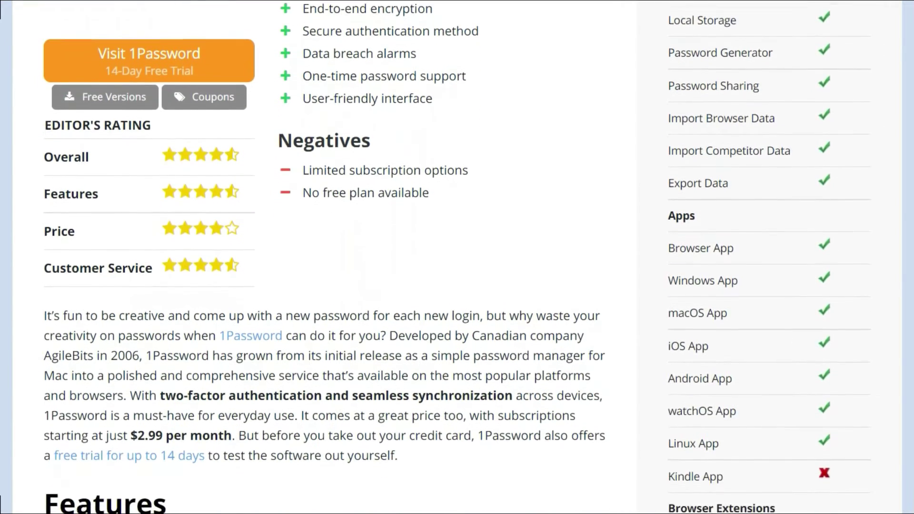
scroll(457, 258, down, 5)
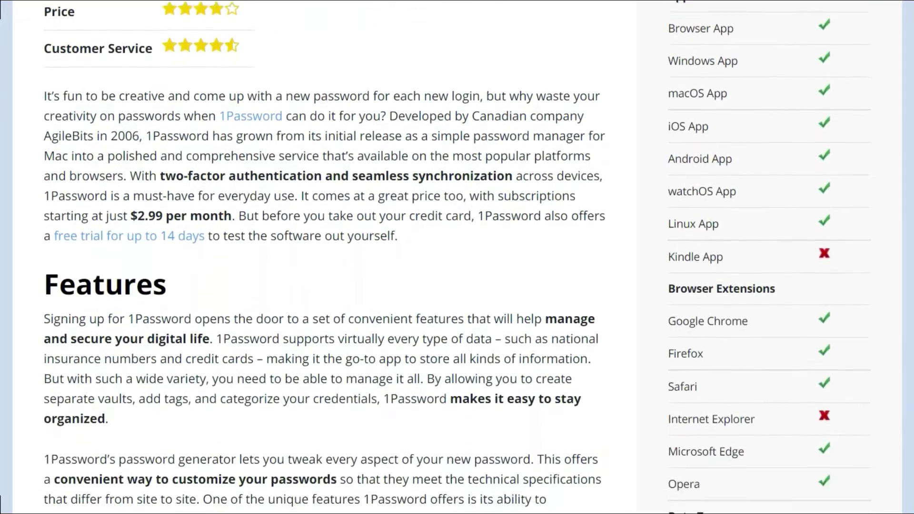
scroll(457, 257, down, 5)
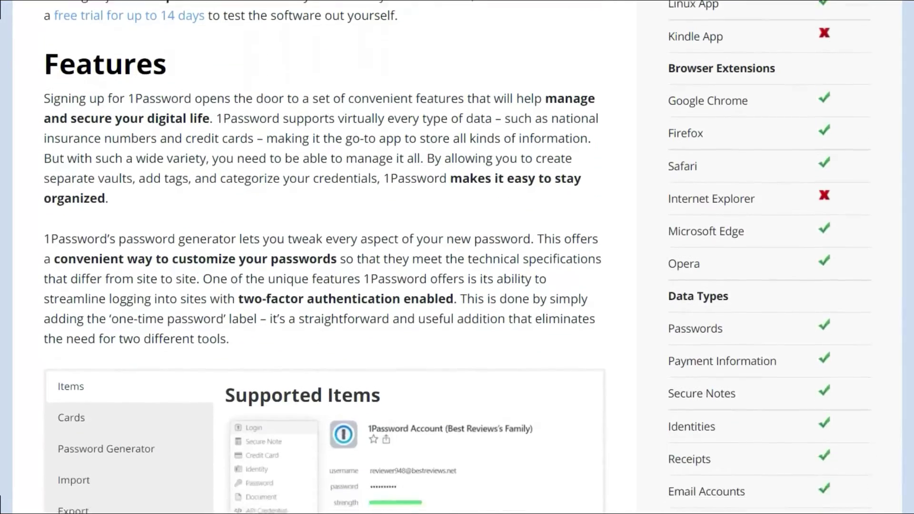
scroll(457, 257, down, 3)
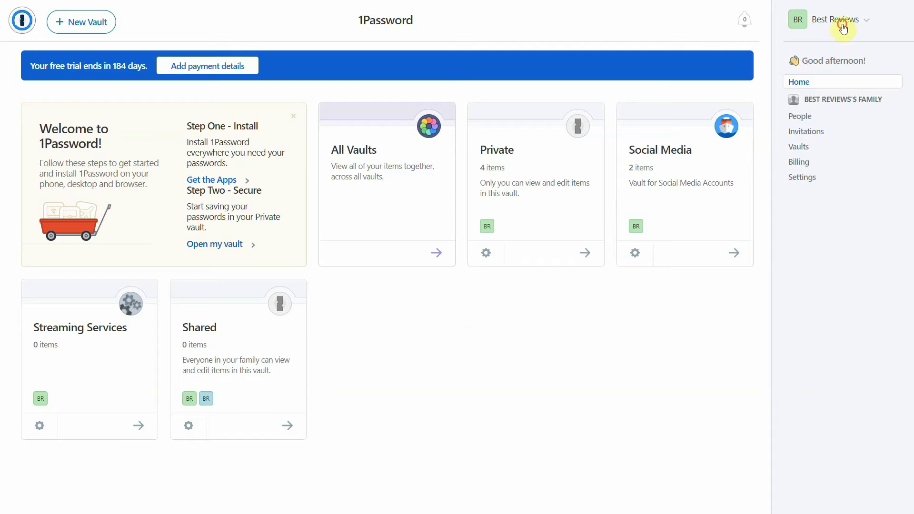
Step: Go to the Import page through the account menu at top right
click(842, 27)
click(809, 72)
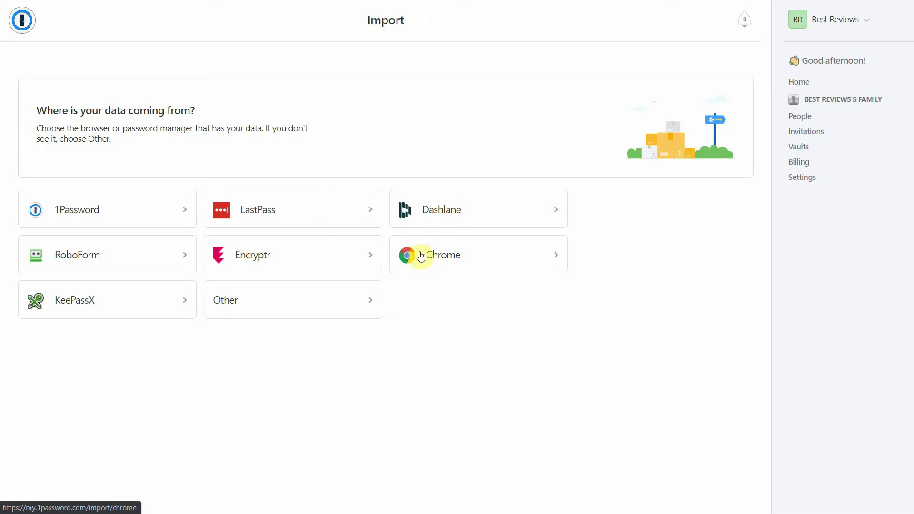
Step: Choose Other as the import source with the Shared vault, then select nordpass.csv from the Desktop
click(252, 301)
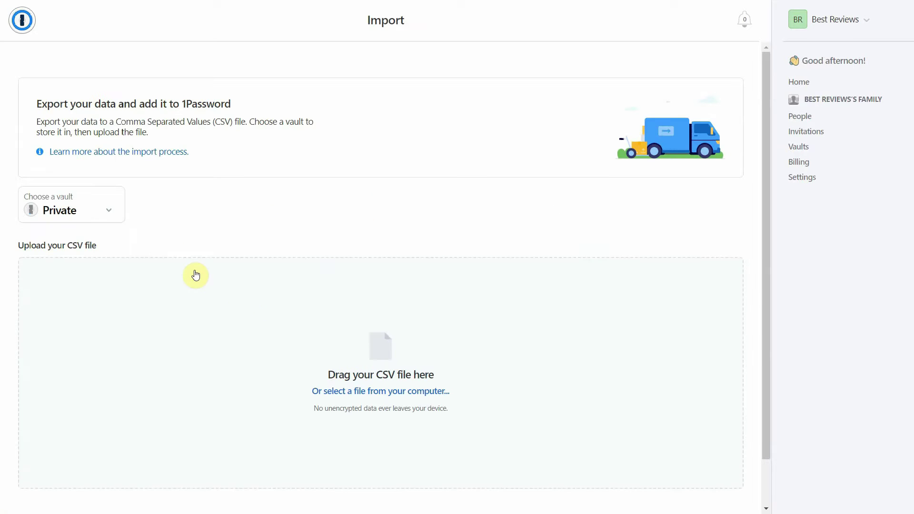
click(106, 211)
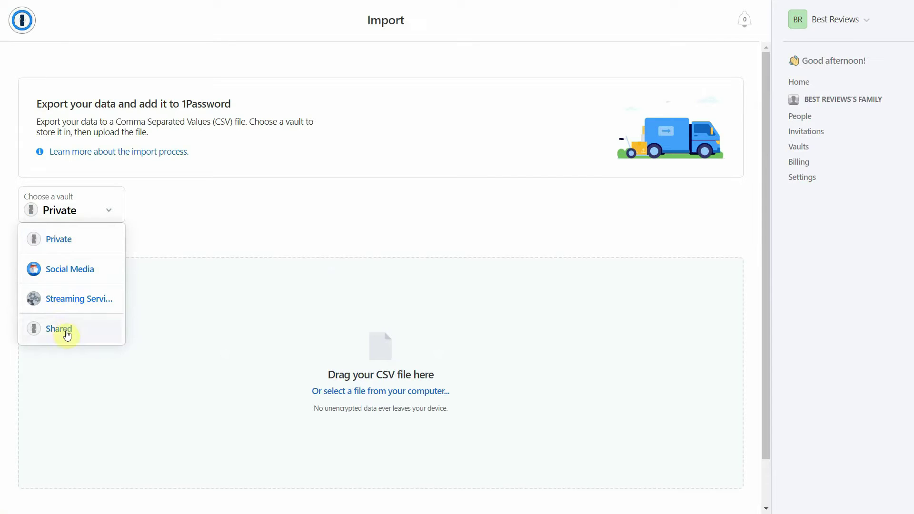
click(82, 329)
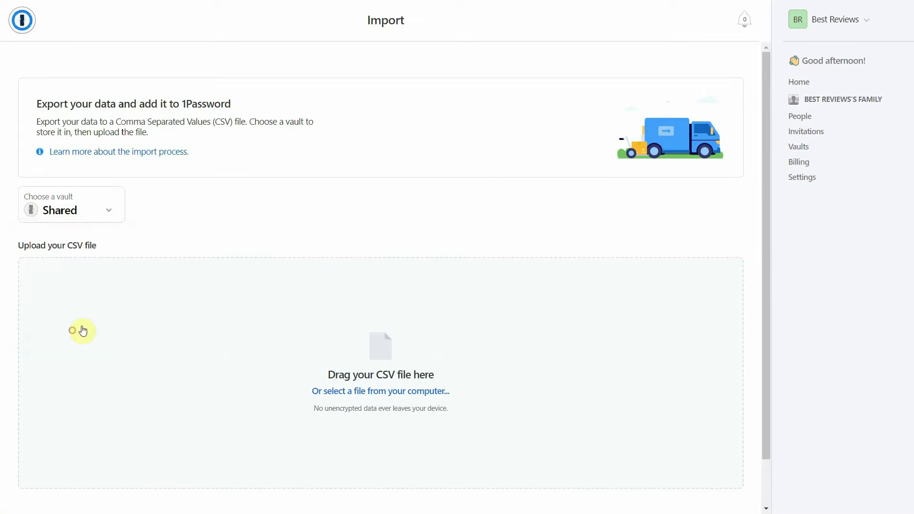
click(364, 393)
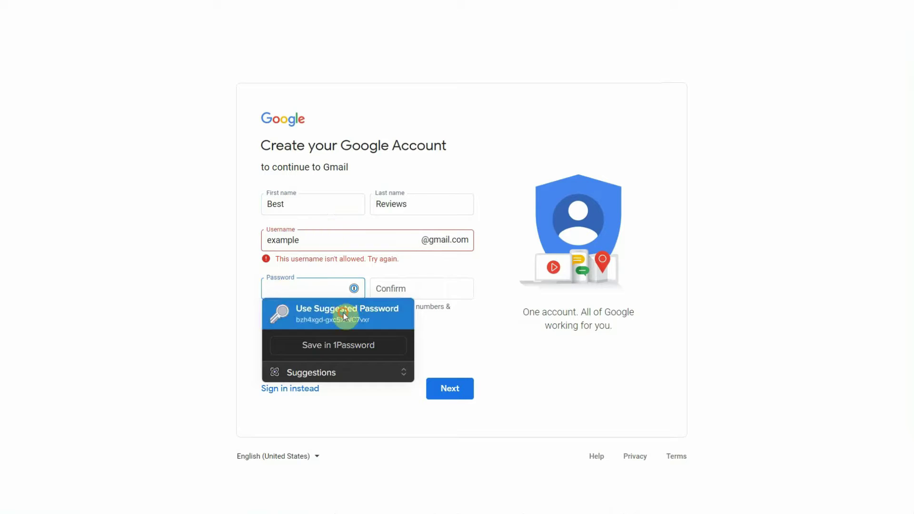
Step: Fill the Google sign-up with the suggested password, tag the login Email, and keep it in Private
click(344, 316)
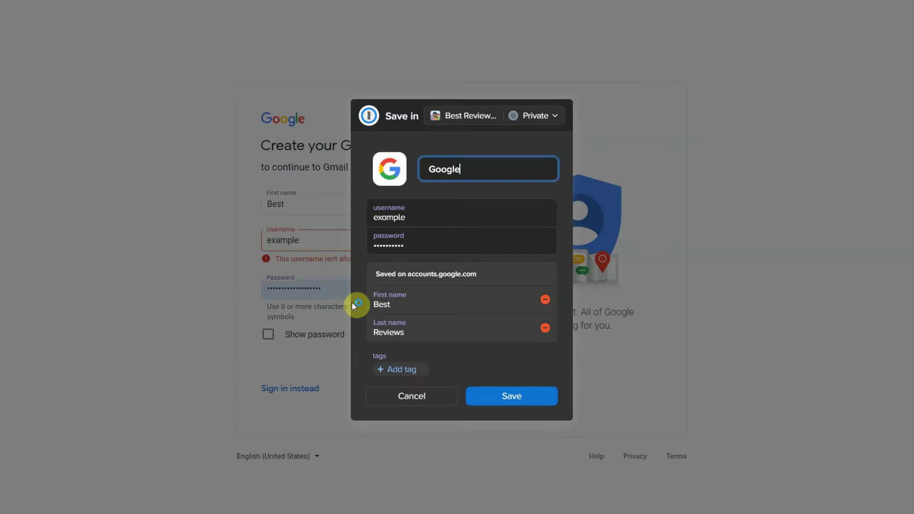
click(398, 369)
text(Email)
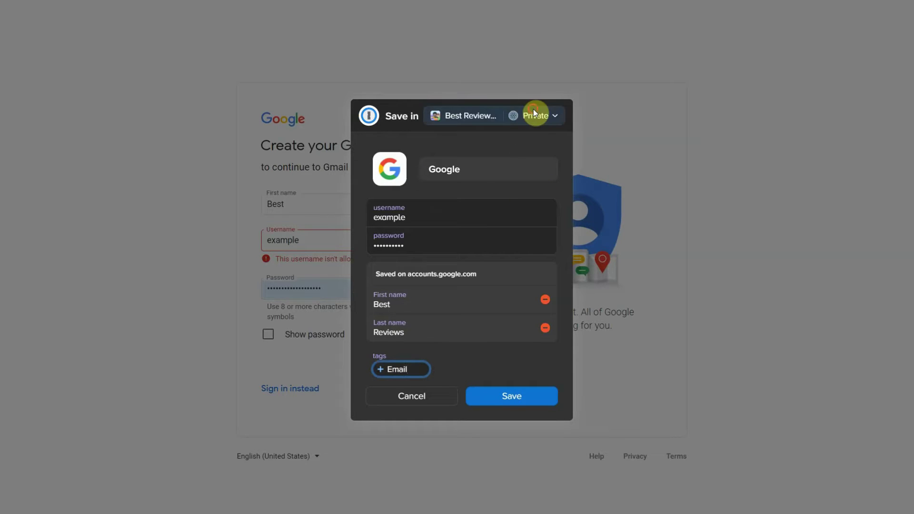
click(533, 113)
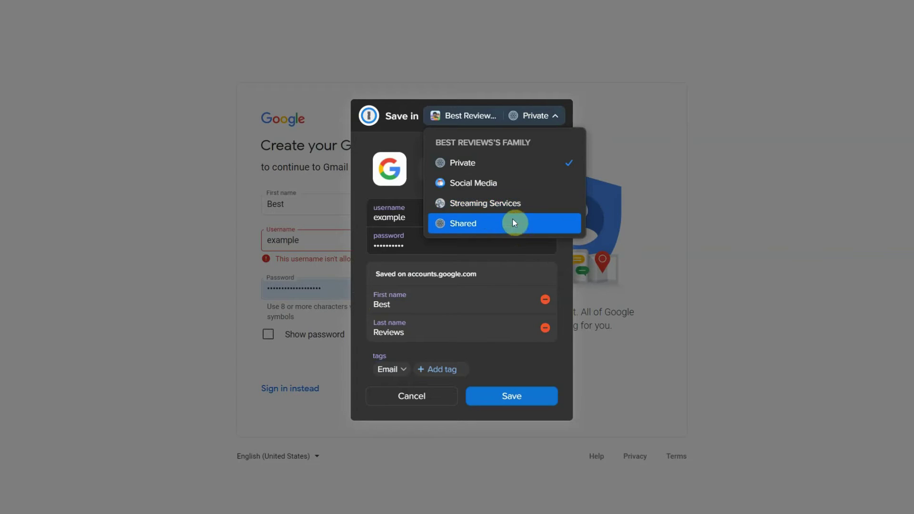
click(518, 170)
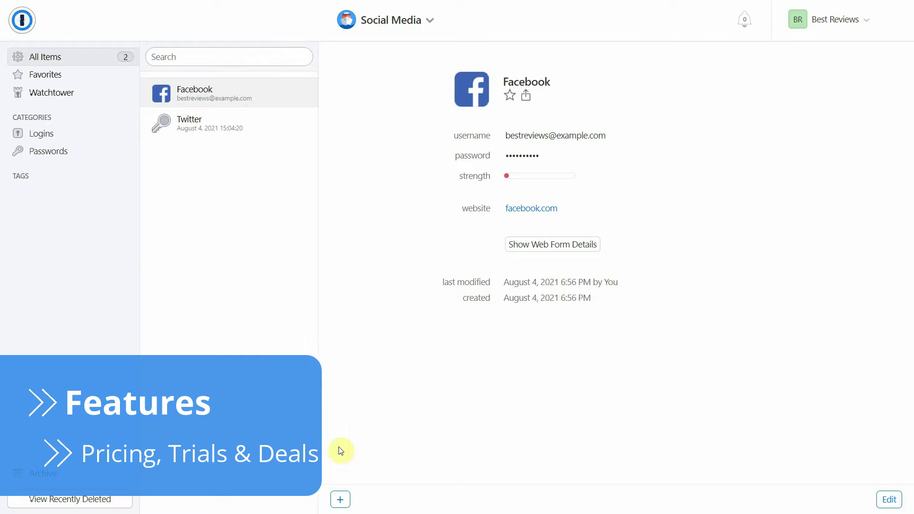
Step: Create a vault named Gaming with description 'xxxx' and the orange target icon
click(340, 499)
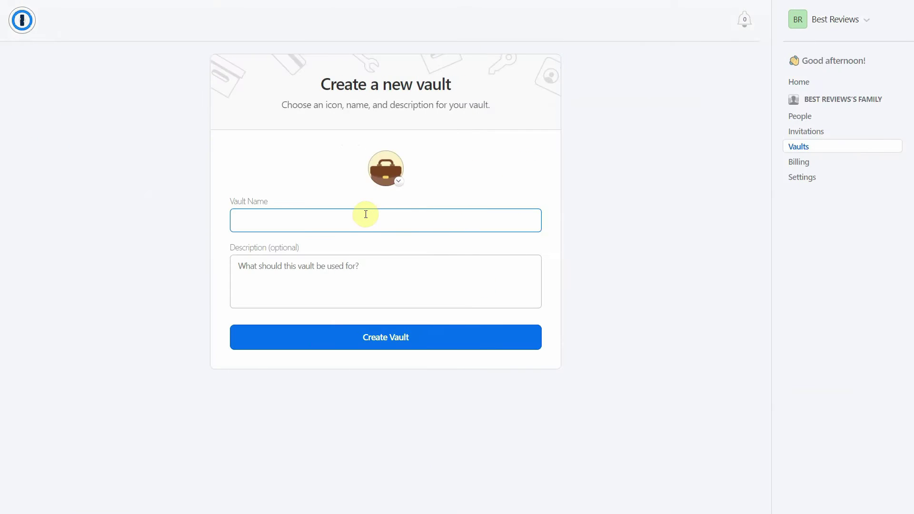
text(Gaming)
key(Tab)
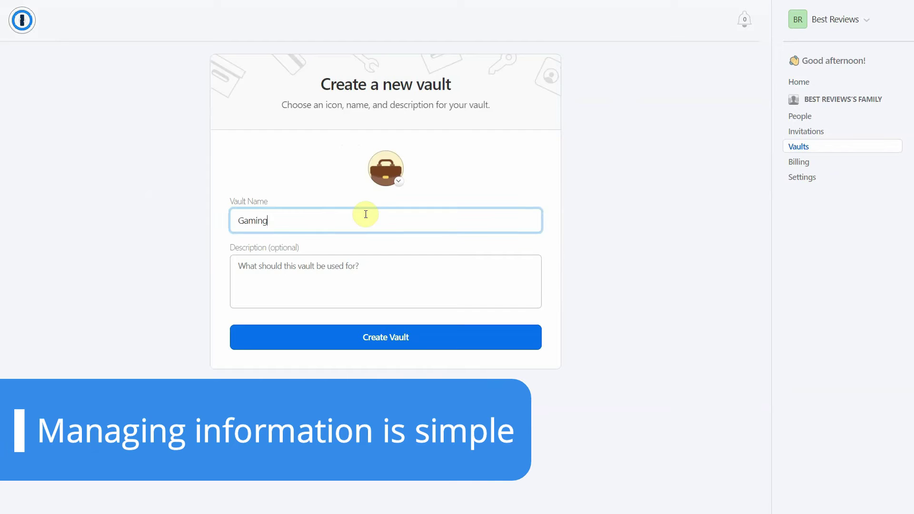
text(xxxx)
click(401, 187)
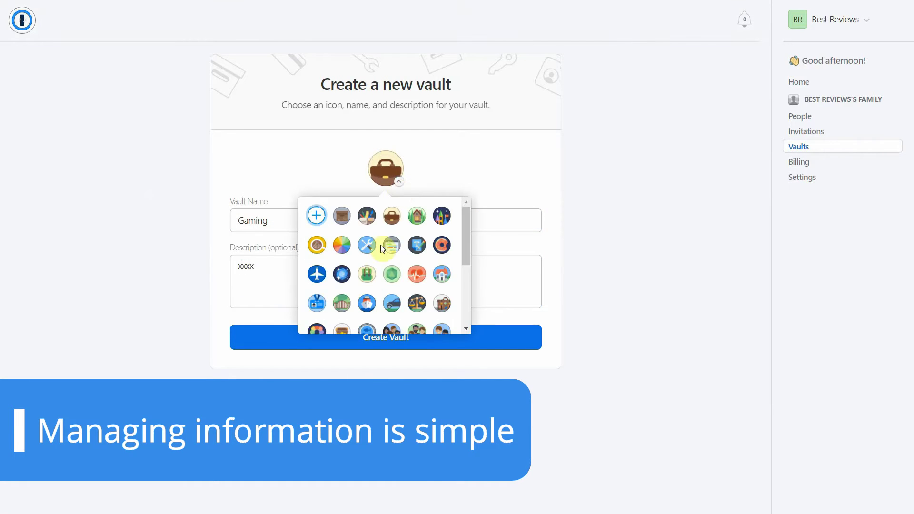
scroll(365, 285, down, 5)
click(339, 253)
click(353, 342)
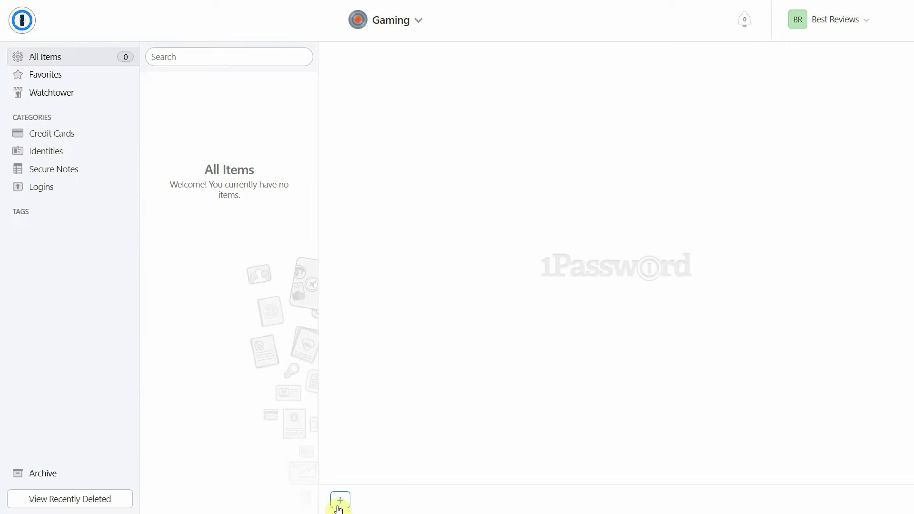
click(340, 500)
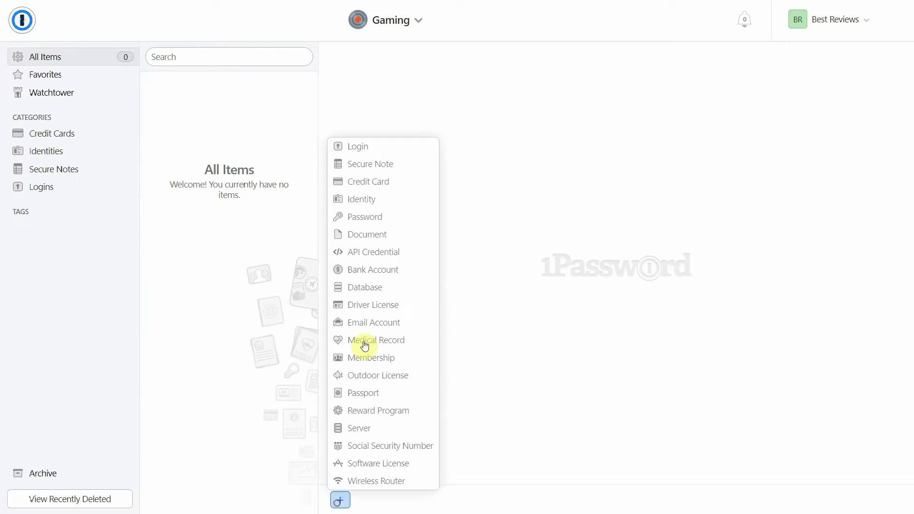
click(362, 143)
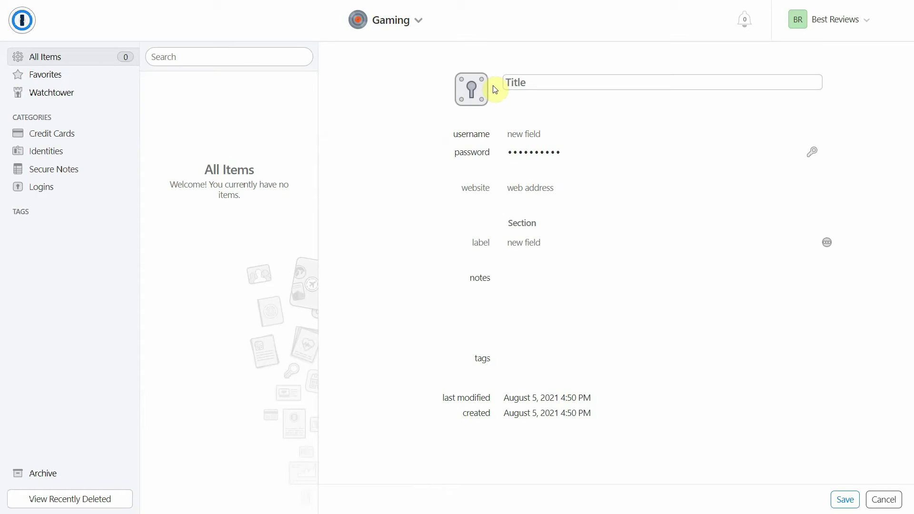
key(Tab)
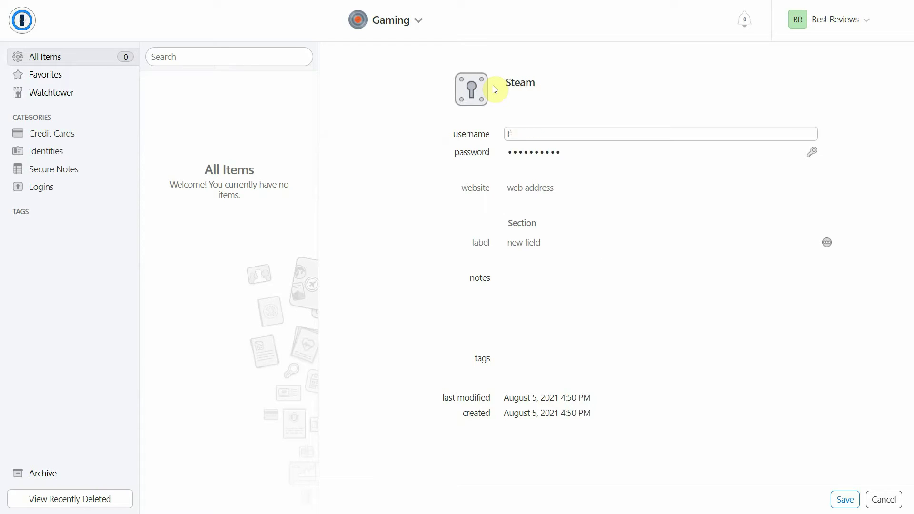
click(605, 185)
text(https://store.steampowered.com/)
Step: Generate a 53-character password, trying passphrase, digit and symbol options before keeping characters, digits and symbols
click(812, 152)
click(566, 197)
click(566, 196)
click(566, 196)
click(566, 197)
click(566, 196)
click(544, 218)
click(546, 221)
click(543, 235)
click(543, 236)
click(598, 235)
click(599, 235)
Step: Add a Security Question field and a One-Time Password field to the Steam login
scroll(496, 277, down, 2)
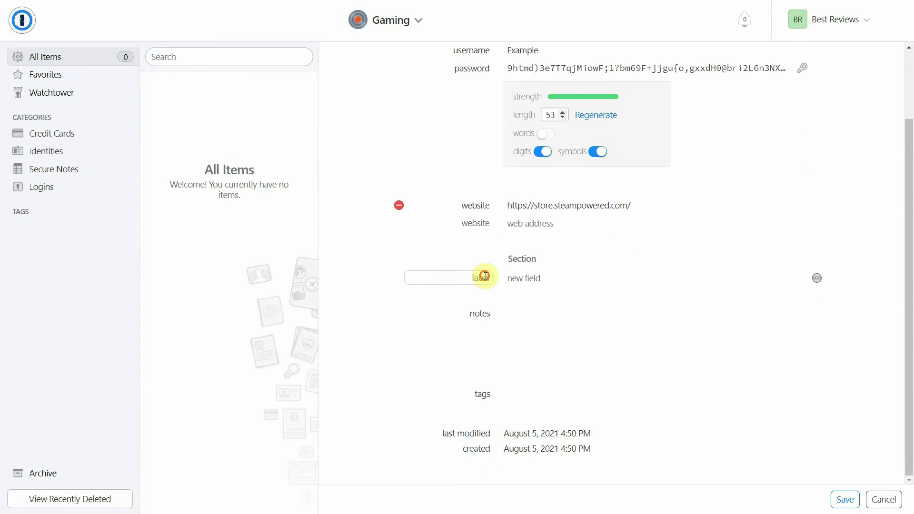
text(Secu)
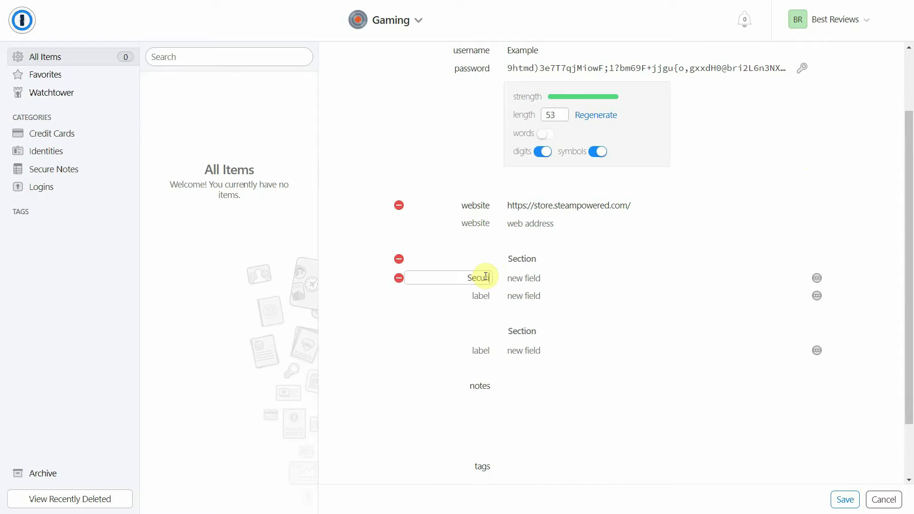
text(rity Question)
key(Tab)
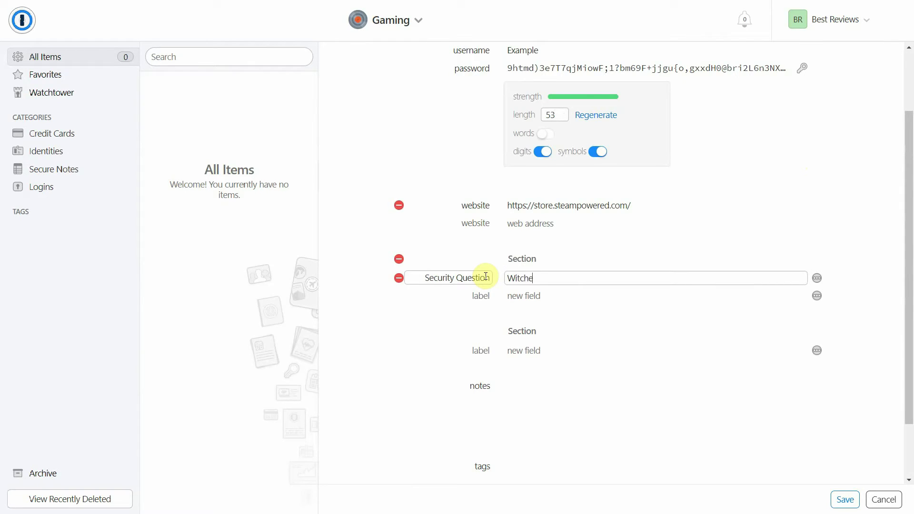
click(817, 296)
click(758, 419)
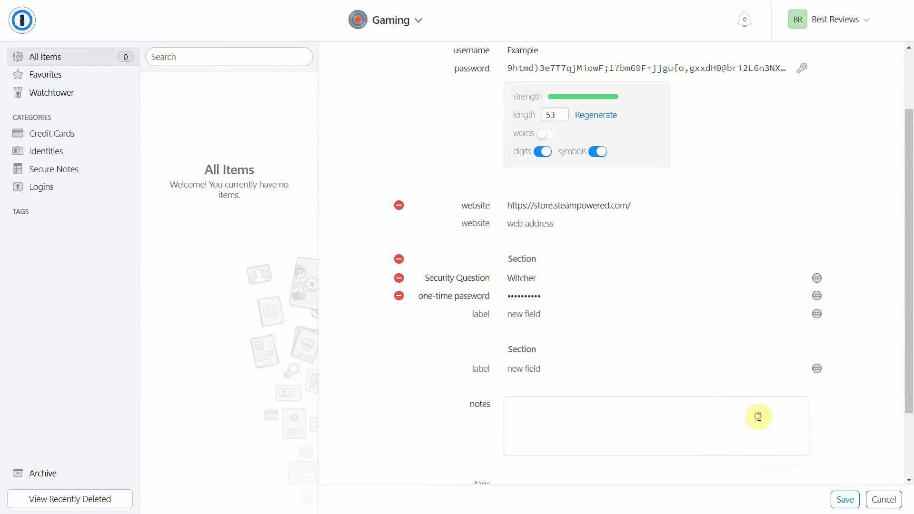
Step: Tag the Steam login 'Gaming Platform' and save it
scroll(695, 368, down, 2)
scroll(695, 368, down, 1)
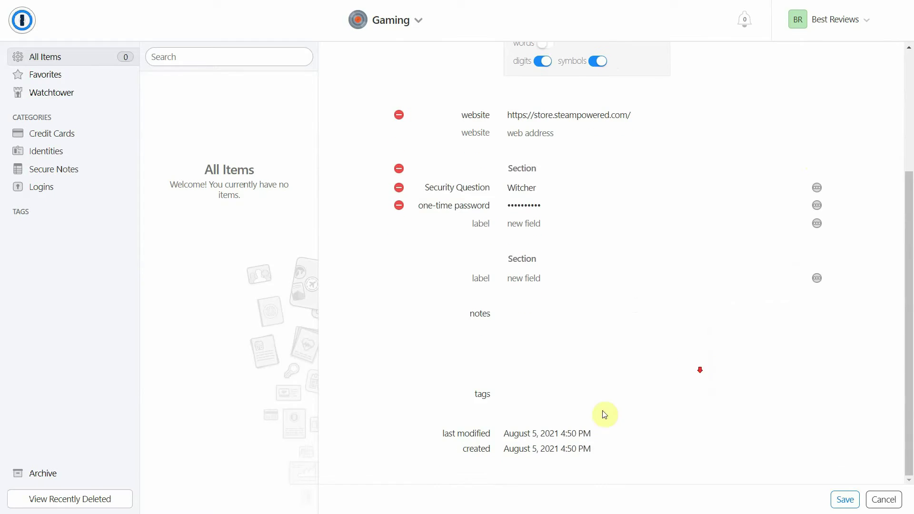
click(513, 391)
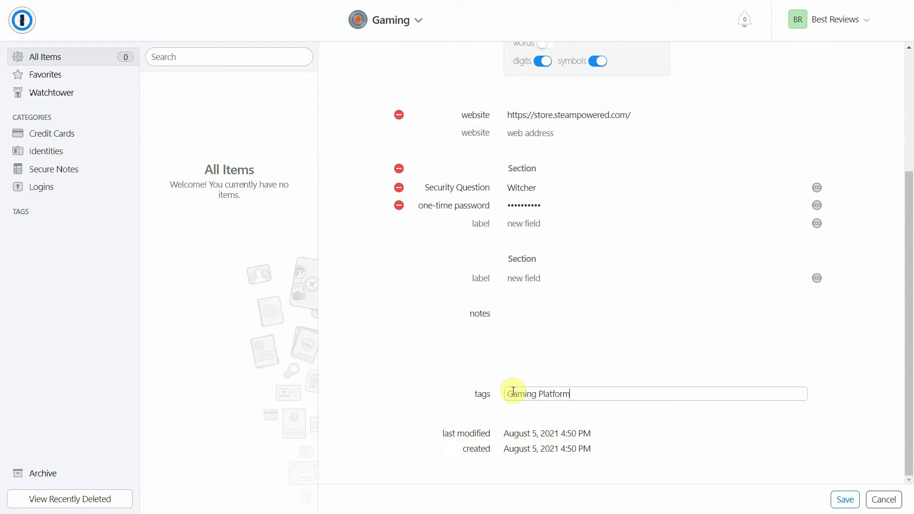
text(Gaming Platform)
click(845, 500)
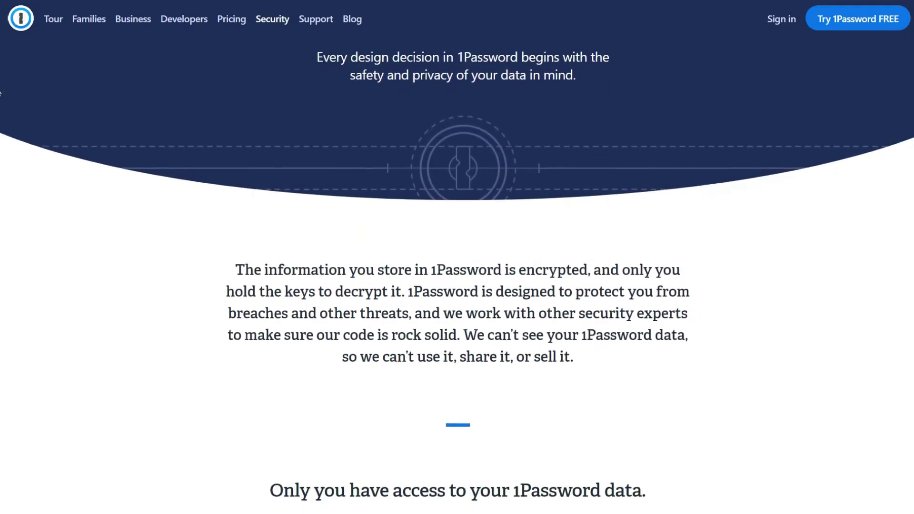
Step: Scroll the Security page past the encryption cards to the 'private by design' and breach-protection sections
scroll(0, 92, down, 3)
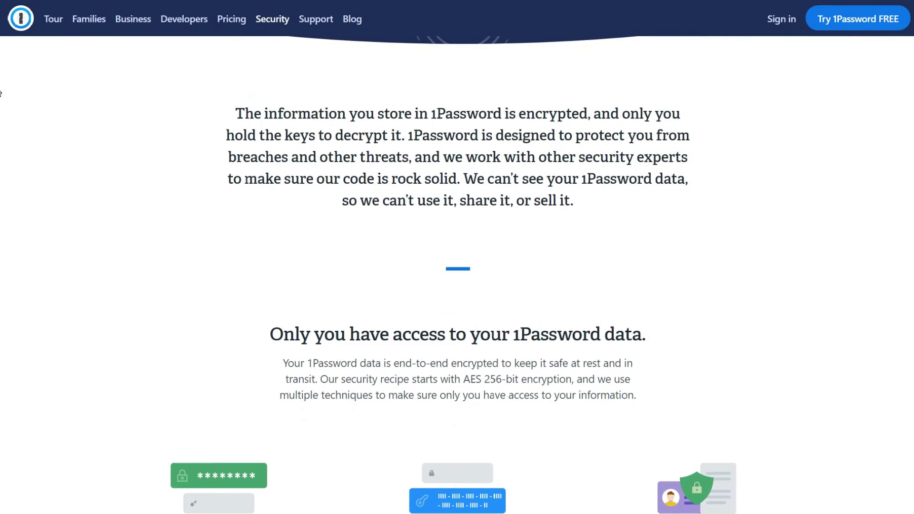
scroll(0, 91, down, 3)
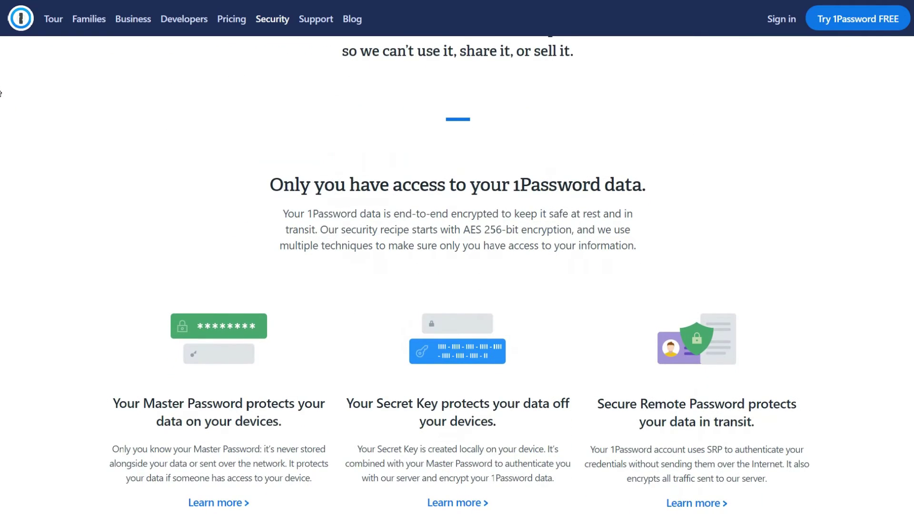
scroll(0, 91, down, 3)
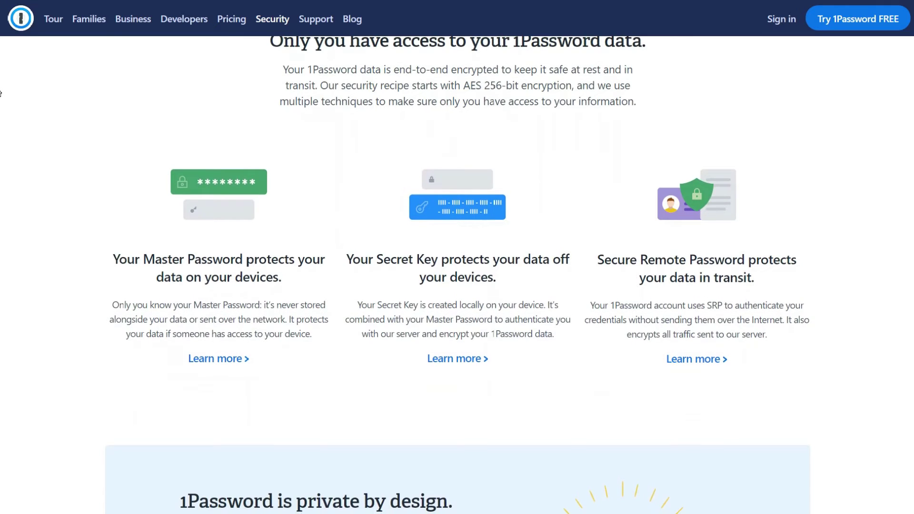
scroll(0, 92, down, 3)
scroll(0, 91, down, 2)
scroll(0, 92, down, 2)
scroll(0, 91, down, 3)
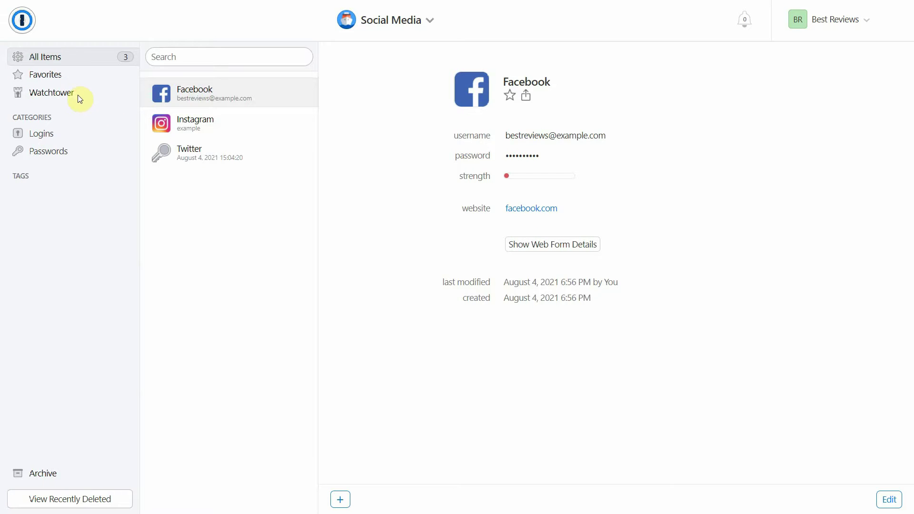
Step: Review each Watchtower category, finding one weak Facebook password and two sites lacking two-factor authentication
click(52, 93)
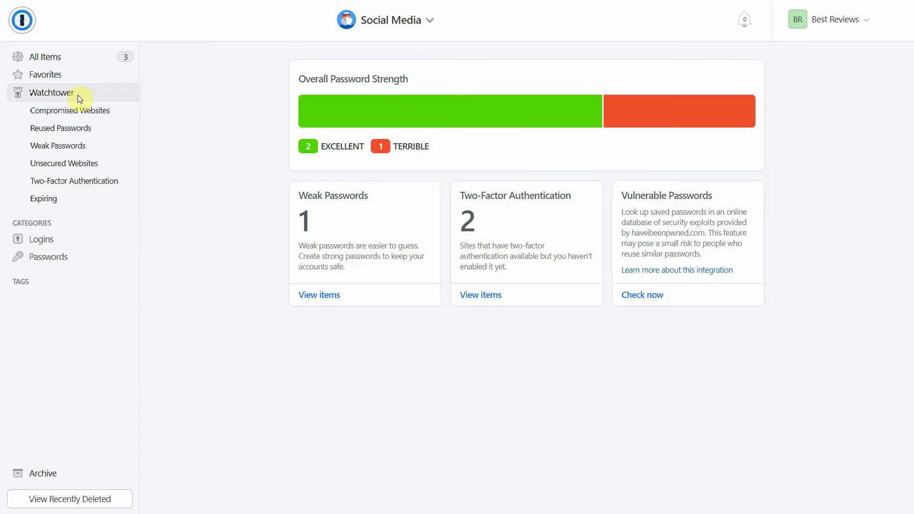
click(86, 111)
click(88, 132)
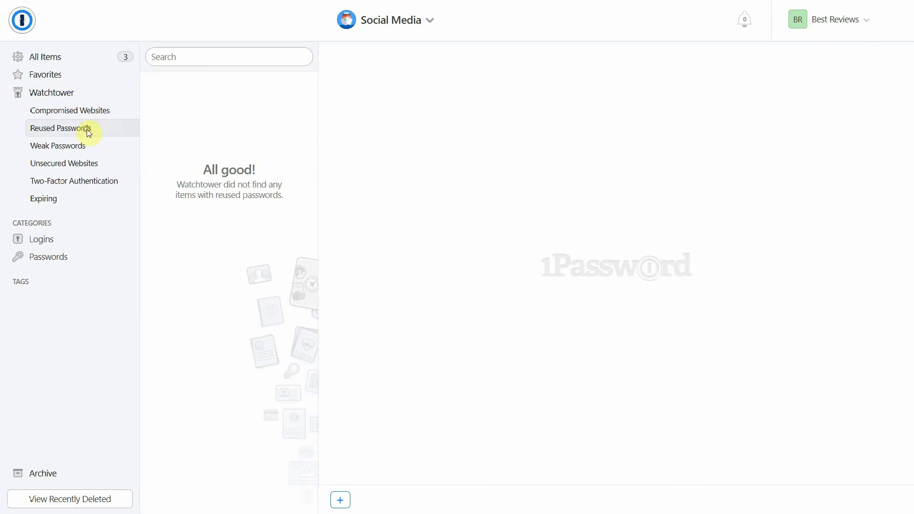
click(85, 145)
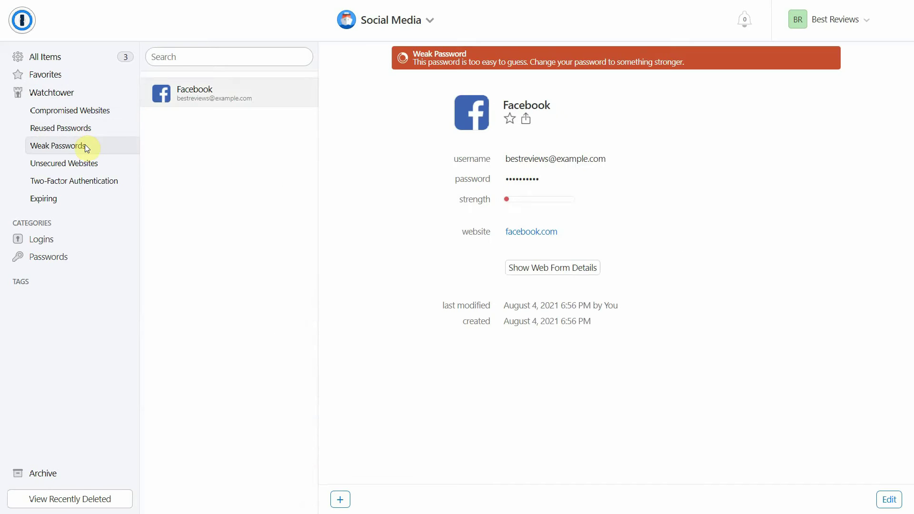
click(84, 164)
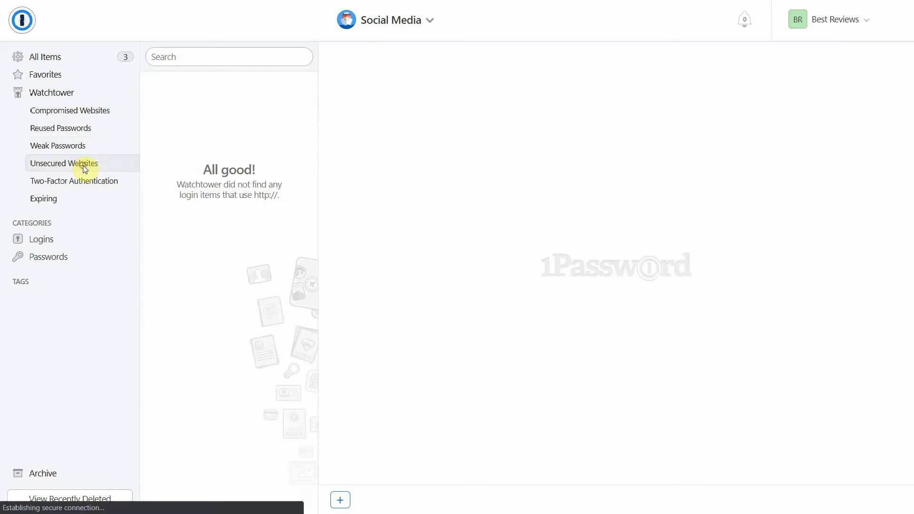
click(82, 180)
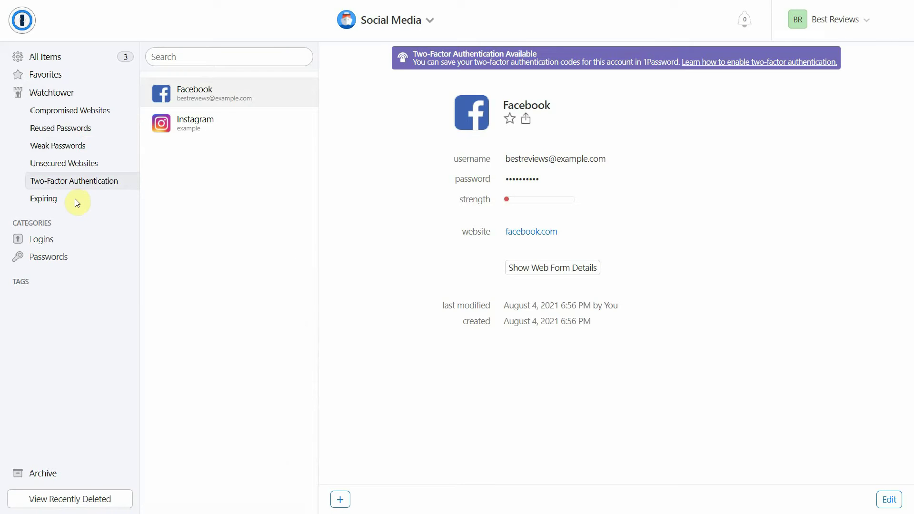
click(75, 198)
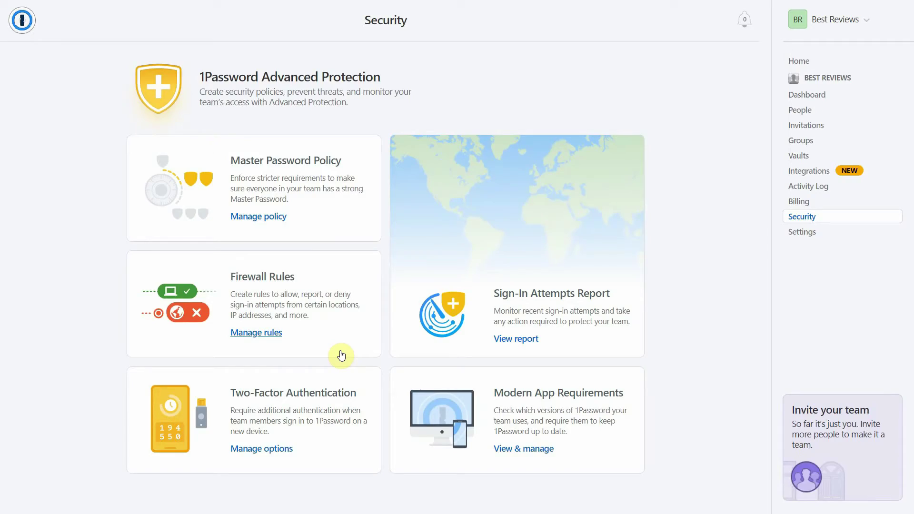
Step: Set the team's Master Password policy to Medium Requirements (at least 12 characters)
click(260, 219)
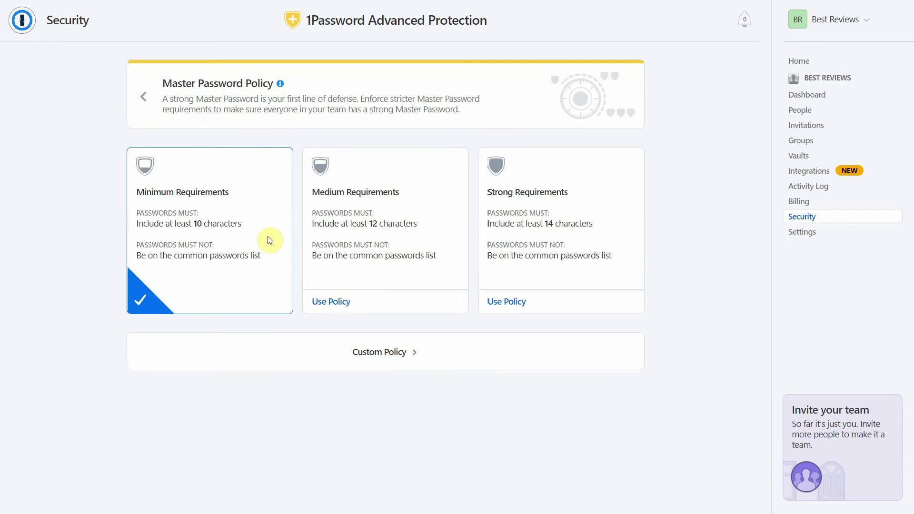
click(395, 246)
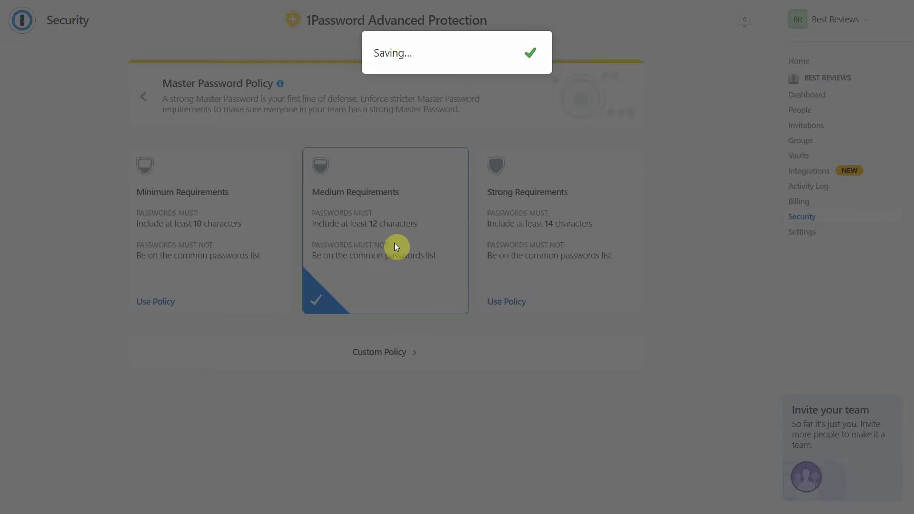
click(142, 98)
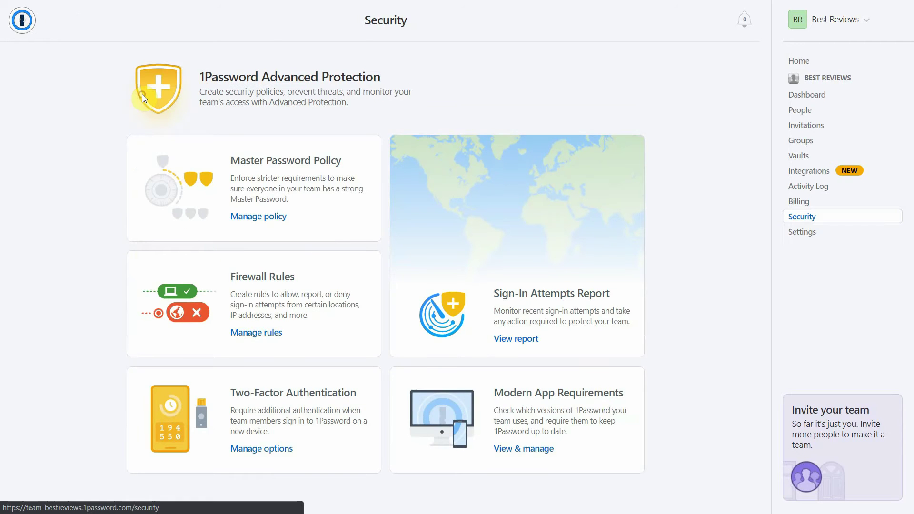
Step: Keep the default firewall rule for all other locations set to Allow
click(264, 289)
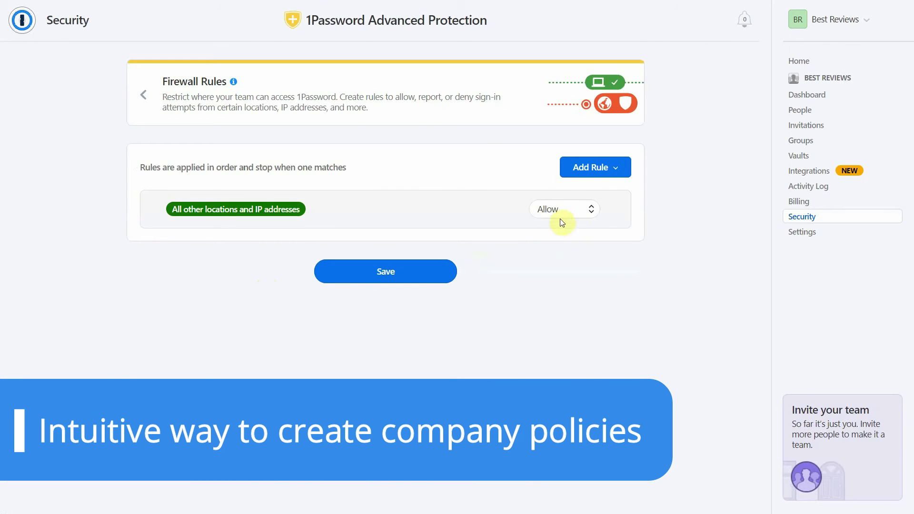
click(563, 278)
click(148, 121)
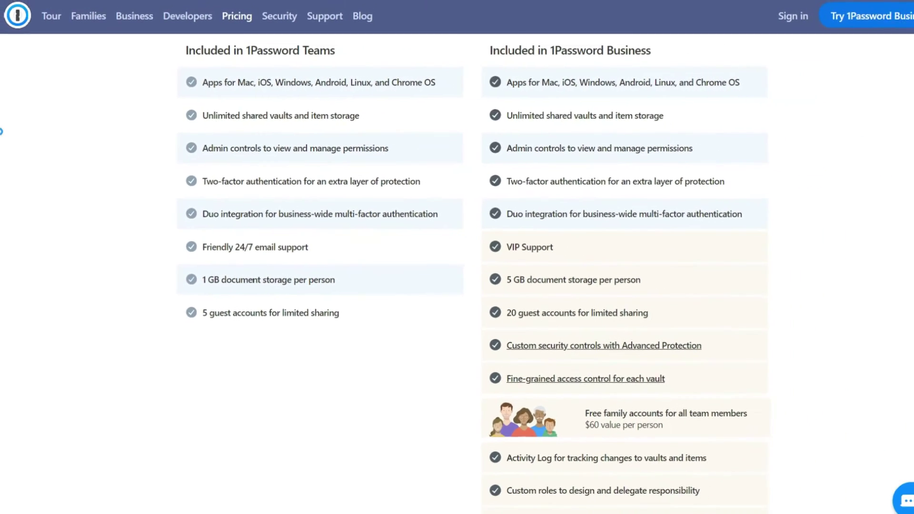
Step: Scroll the Pricing page down to the 'Included in 1Password Teams / Business' feature lists
scroll(1, 135, down, 1)
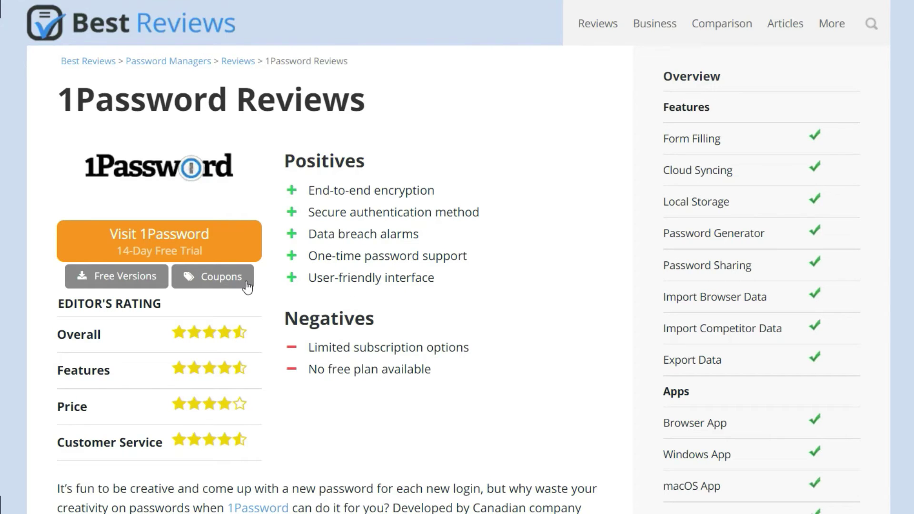
Step: Open Coupons from the 1Password review and scroll through the deals to the 14-day free trial
click(244, 281)
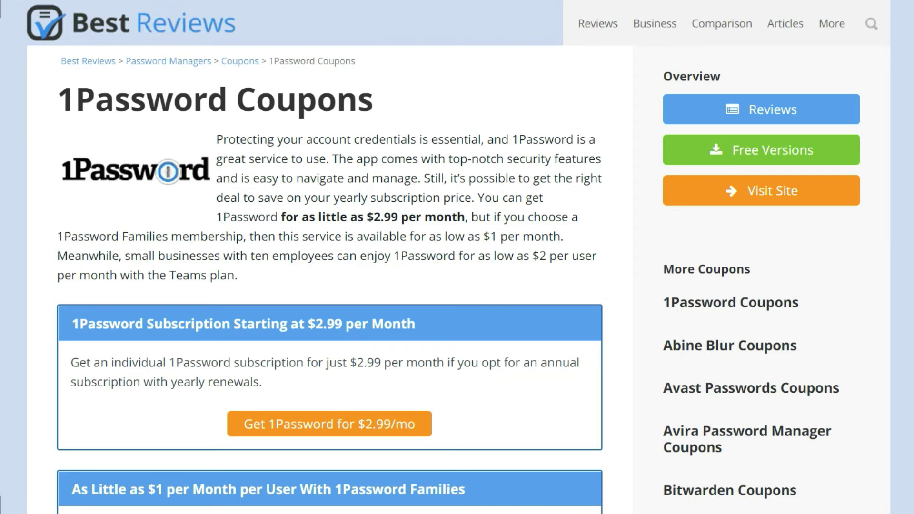
scroll(457, 257, down, 3)
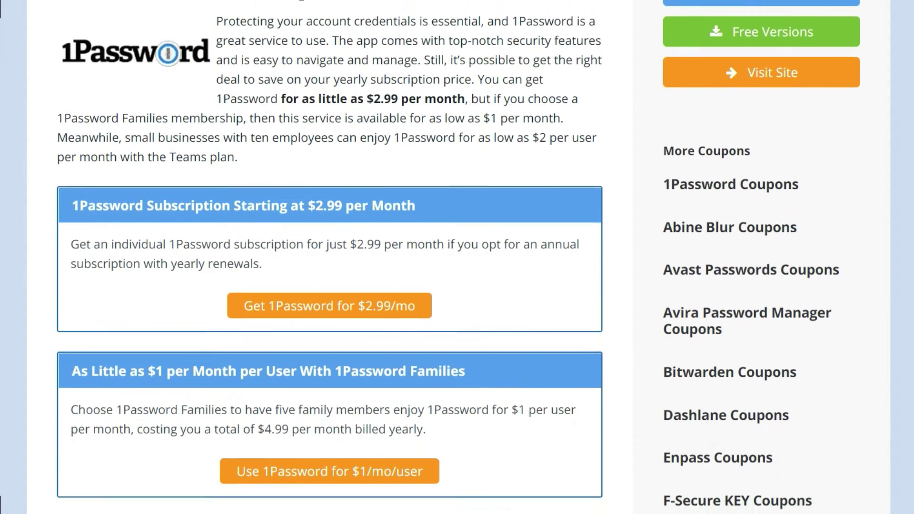
scroll(457, 257, down, 4)
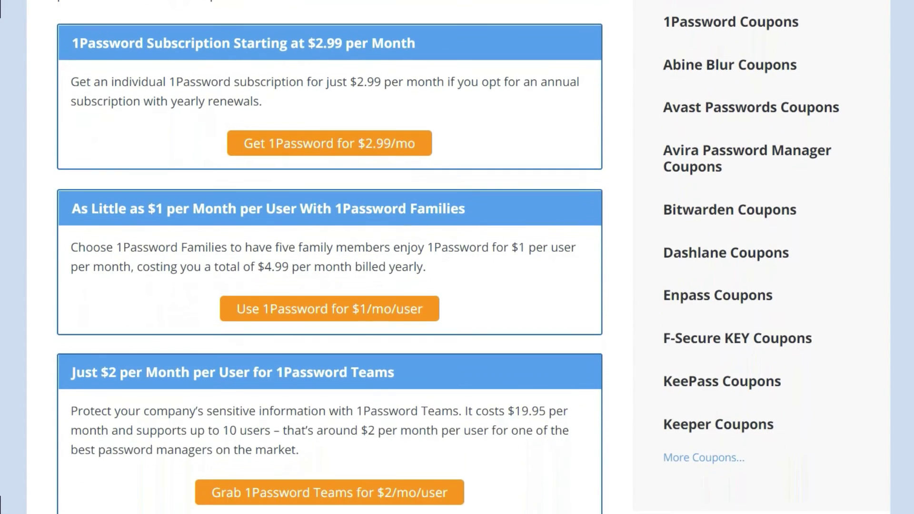
scroll(457, 257, down, 4)
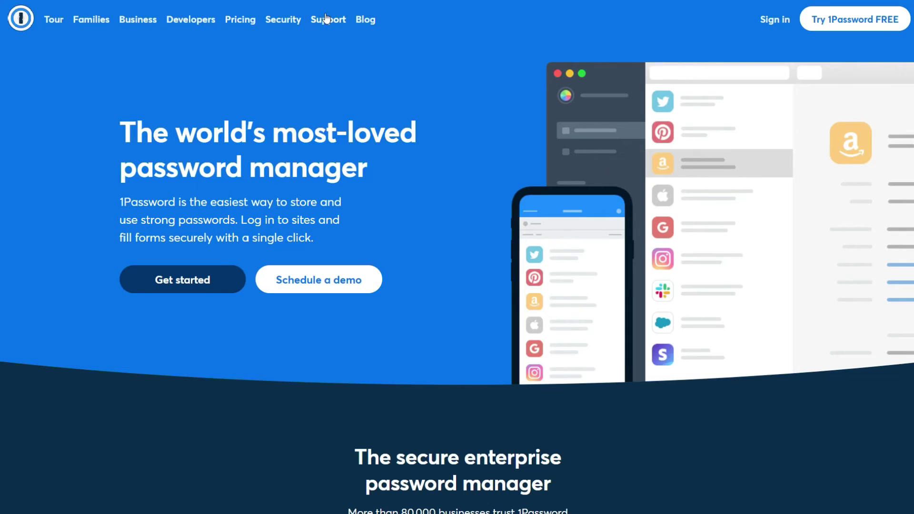
Step: Search the 1Password Support articles for 'add items'
click(326, 19)
scroll(501, 224, down, 3)
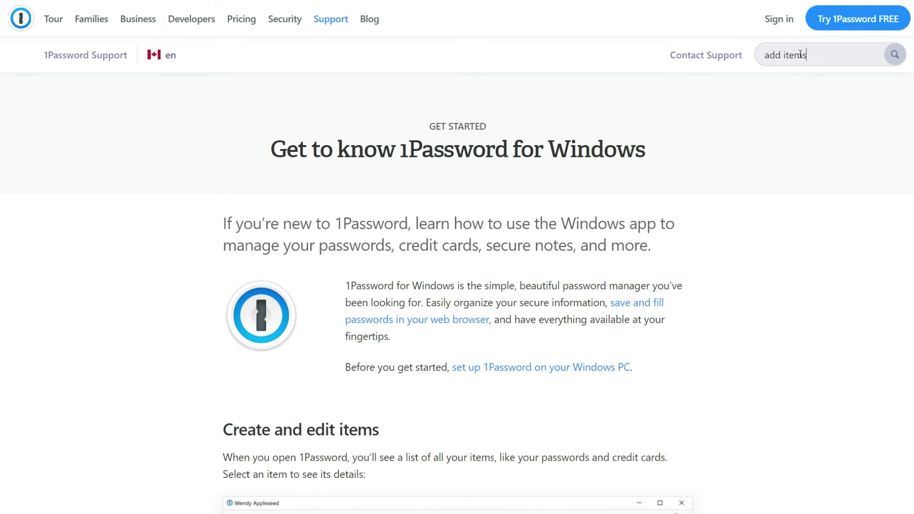
key(Return)
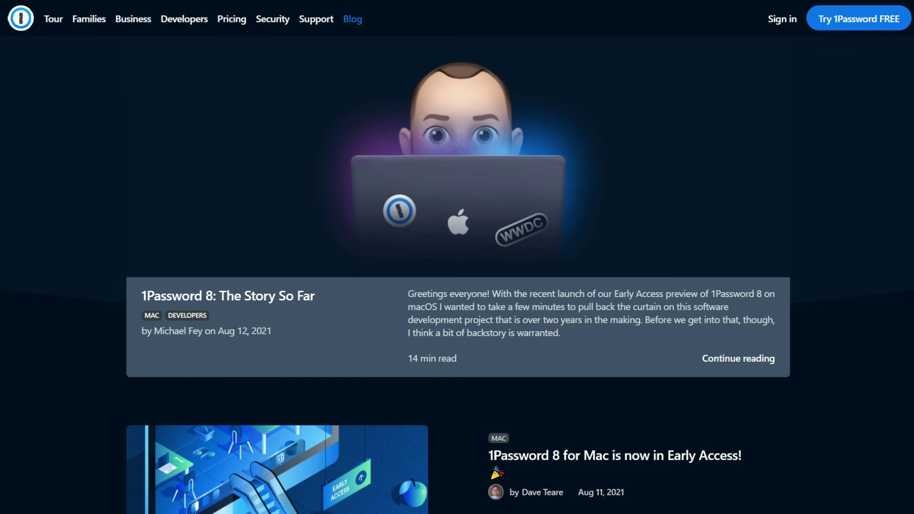
Step: Scroll down through the latest 1Password Blog posts
scroll(457, 276, down, 4)
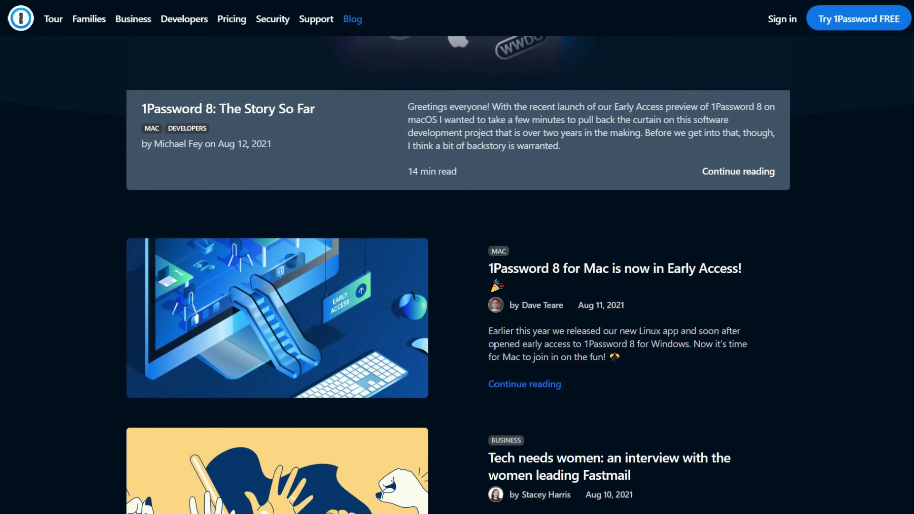
scroll(457, 276, down, 3)
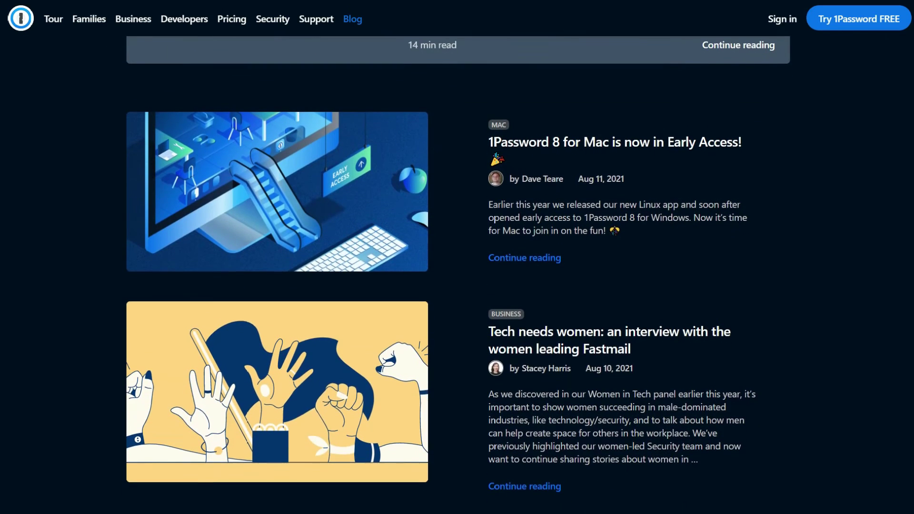
scroll(457, 276, down, 5)
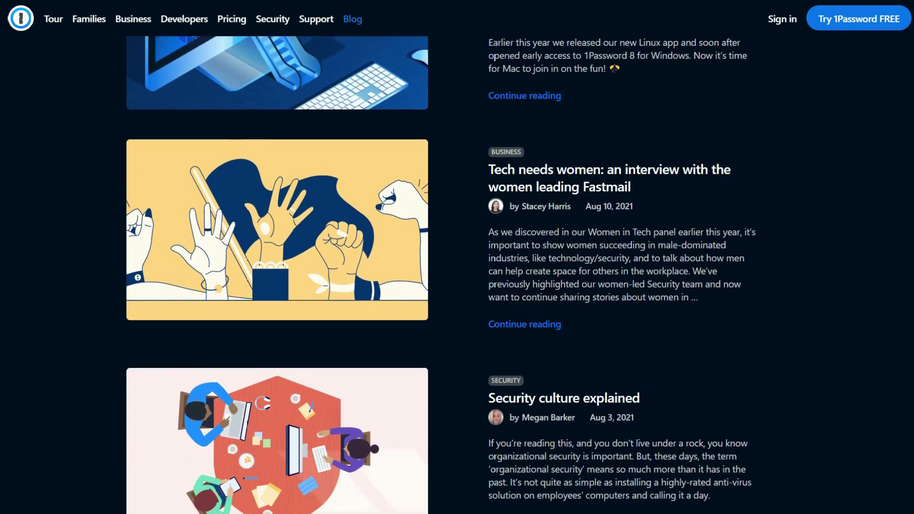
scroll(457, 276, down, 4)
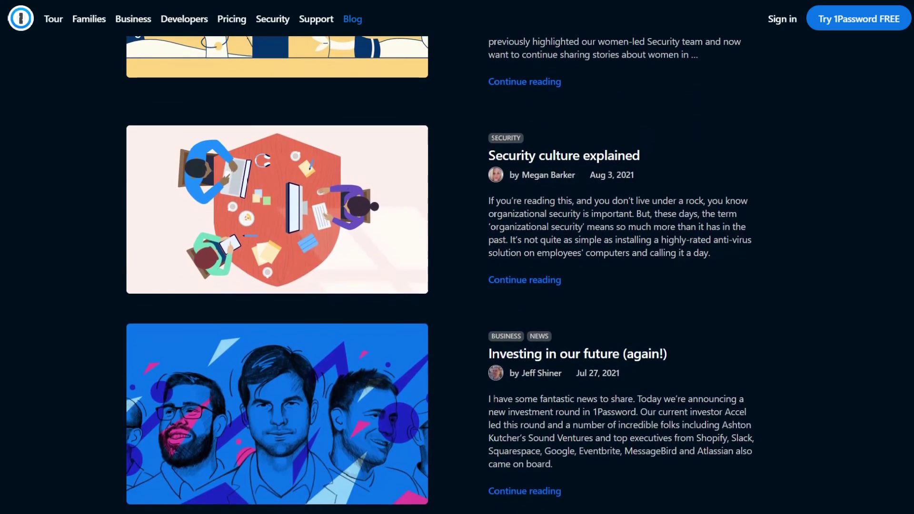
scroll(457, 276, down, 5)
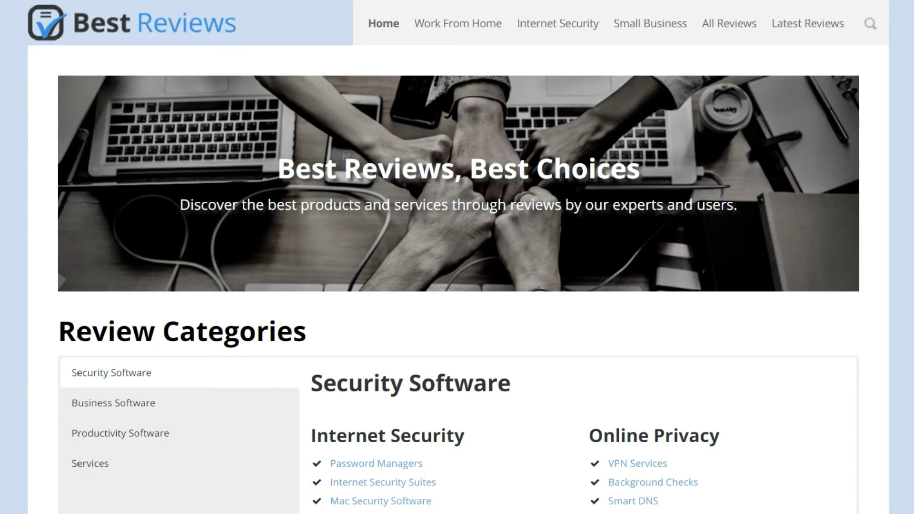
Step: Scroll to Review Categories and choose Password Managers under Internet Security
scroll(457, 257, down, 3)
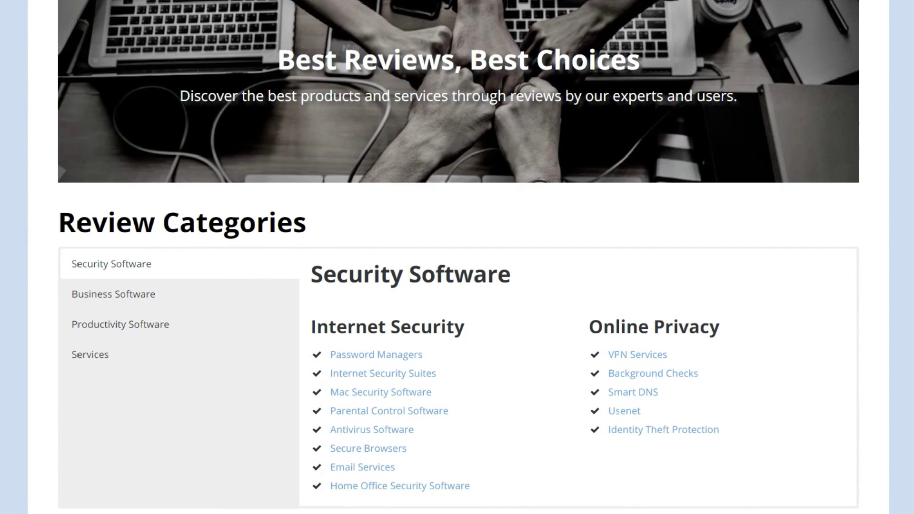
click(408, 359)
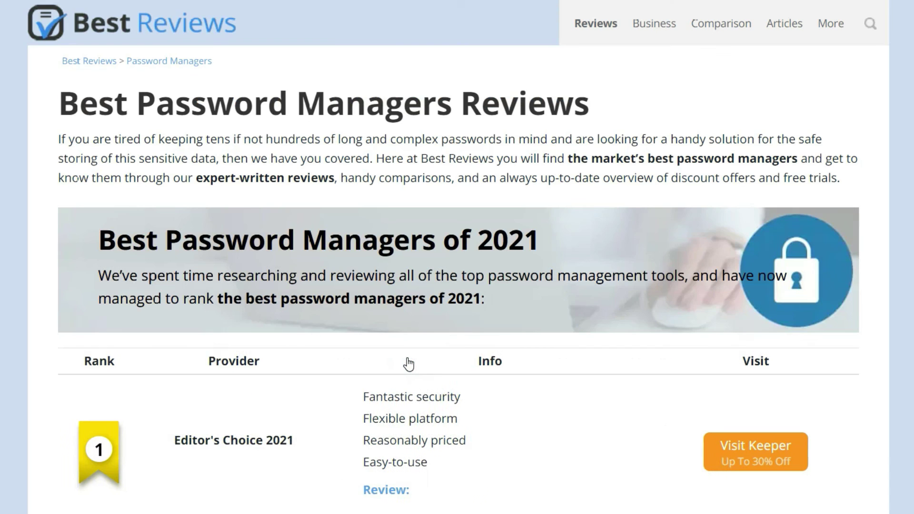